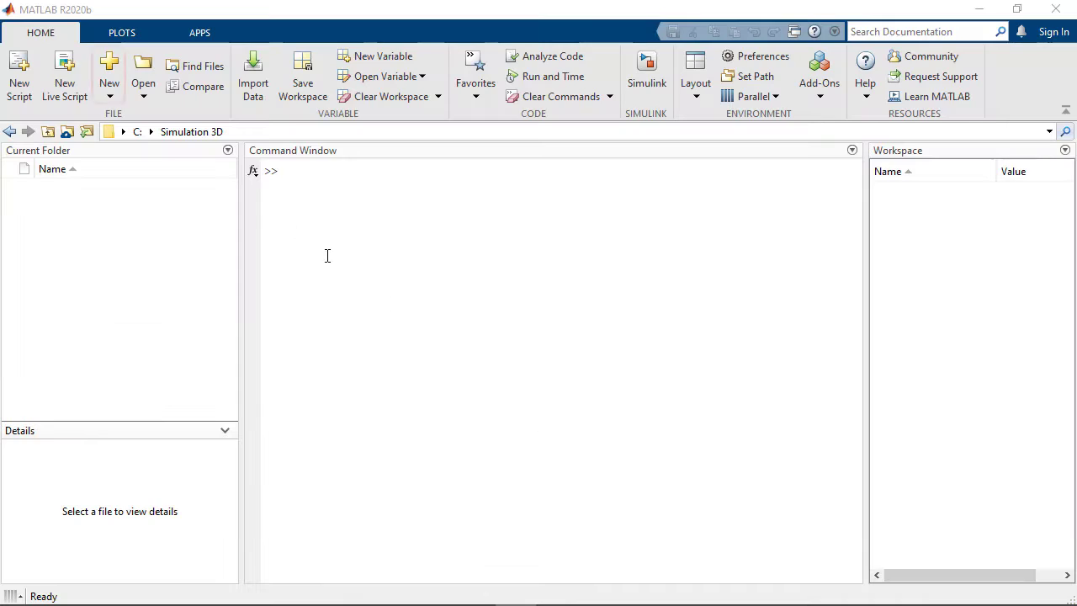
Create a new blank Simulink model.
left_click(108, 91)
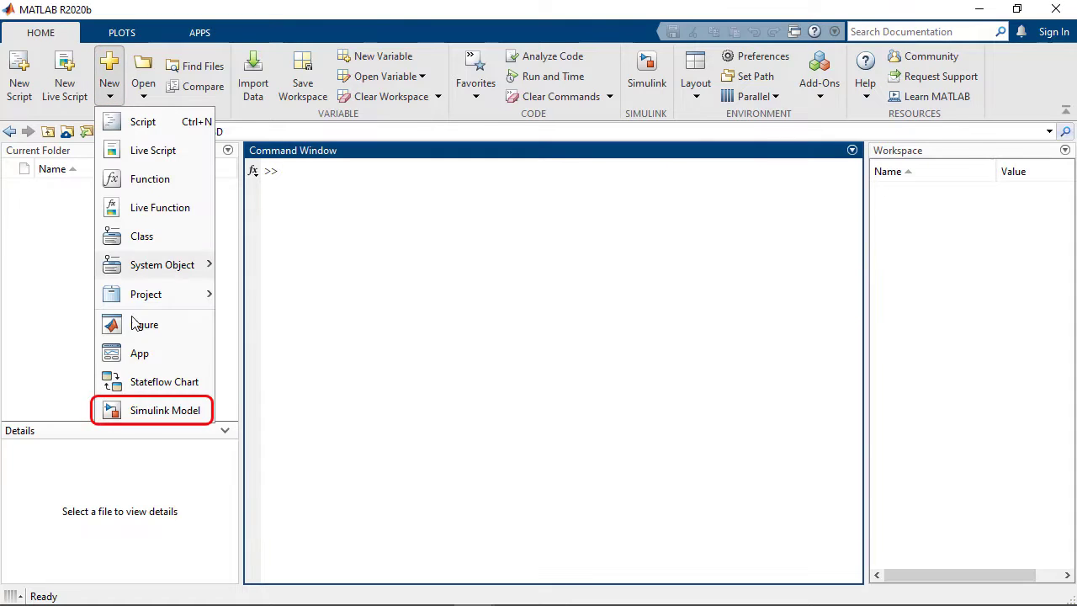
left_click(165, 407)
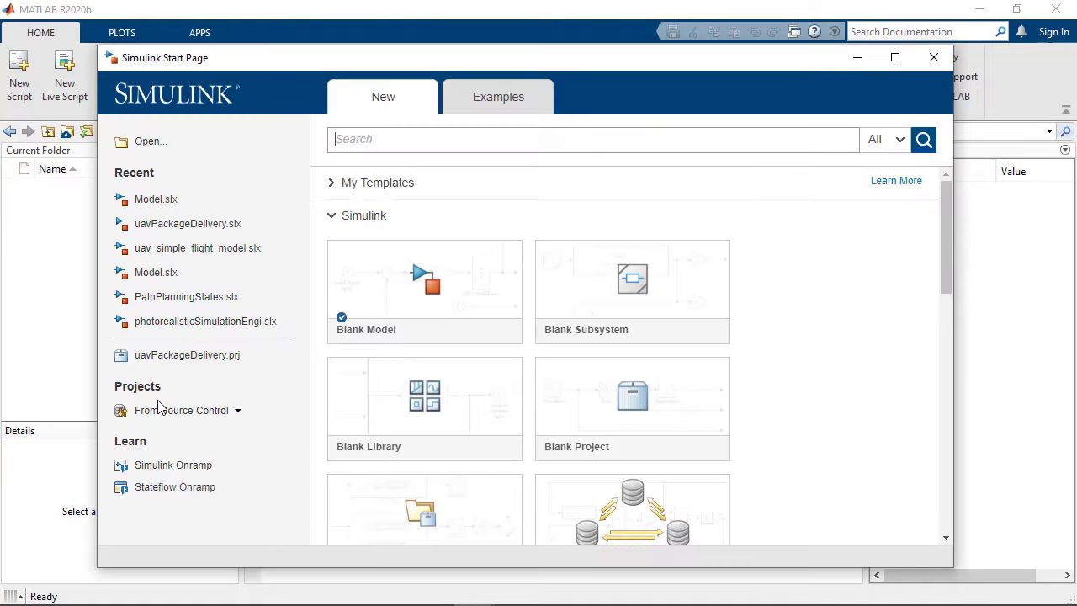
left_click(381, 295)
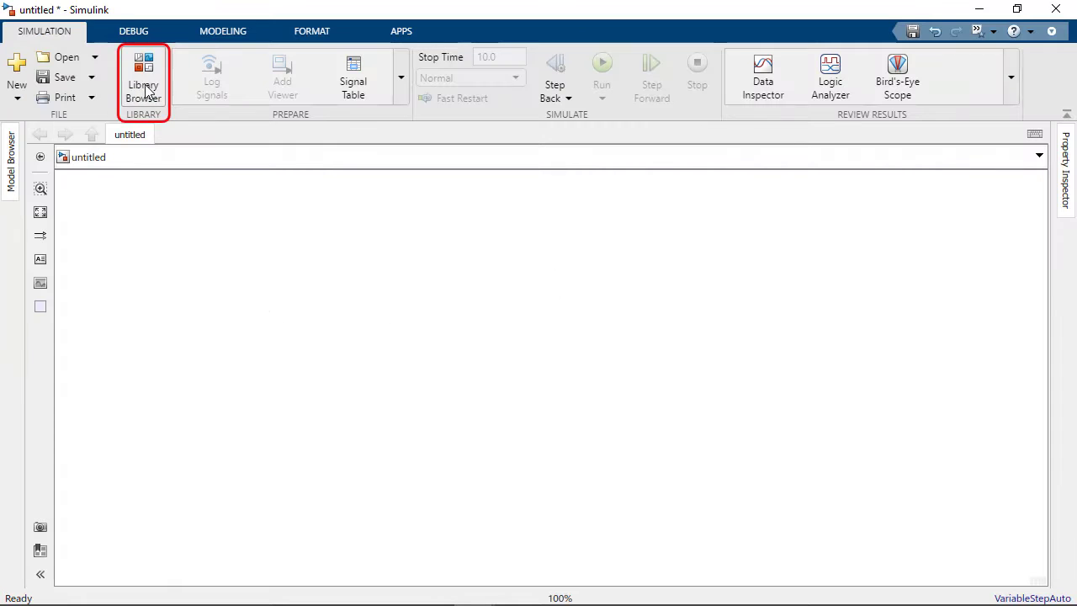
Show the UAV Toolbox Simulation 3D blocks in the Library Browser.
left_click(144, 87)
scroll(421, 250, "down", 10)
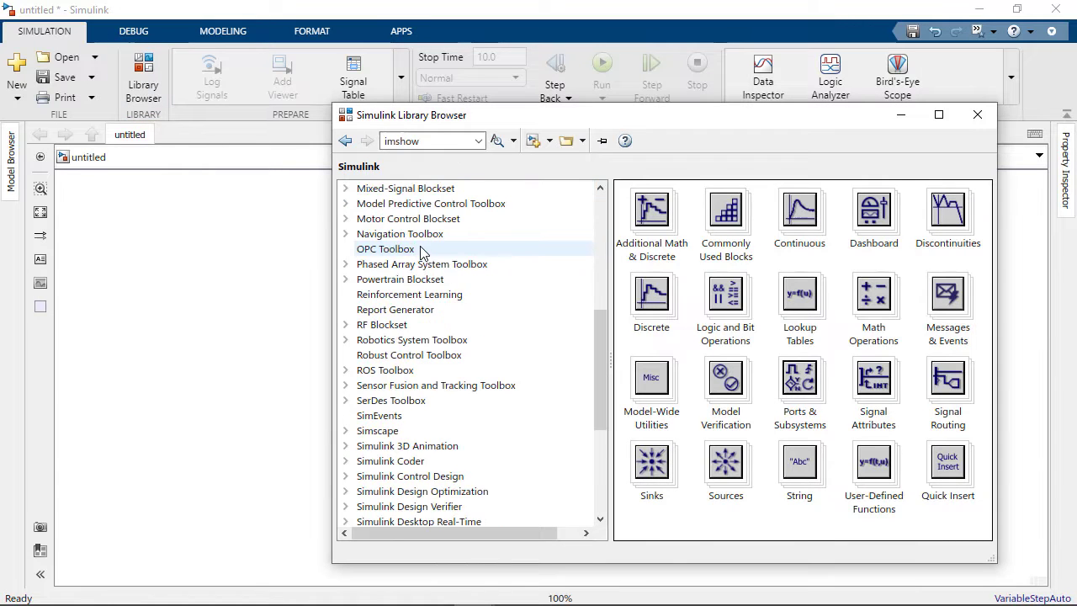
scroll(421, 253, "down", 2)
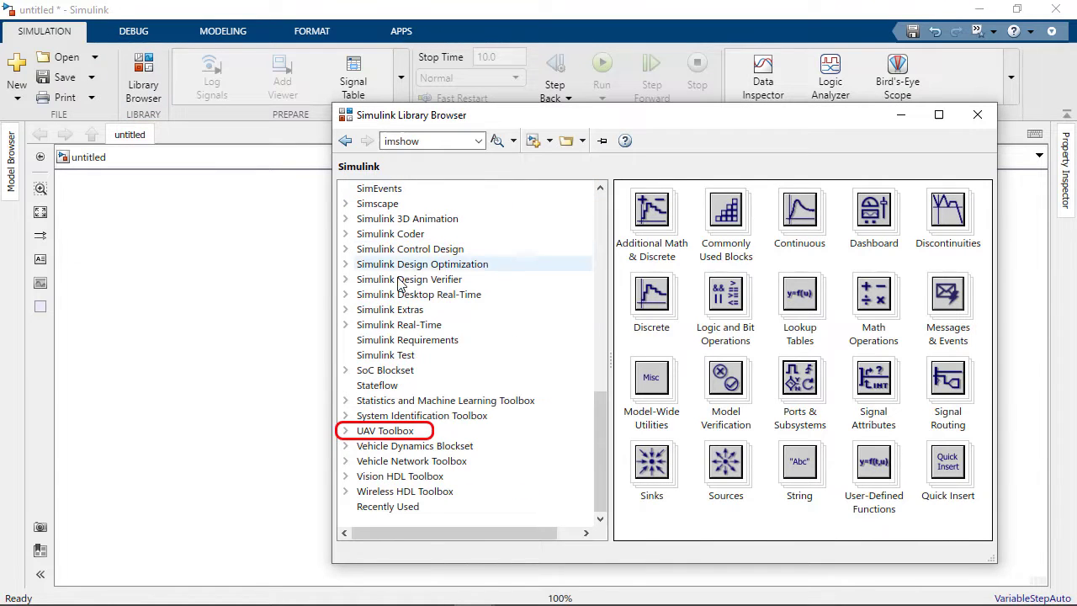
left_click(345, 430)
left_click(400, 475)
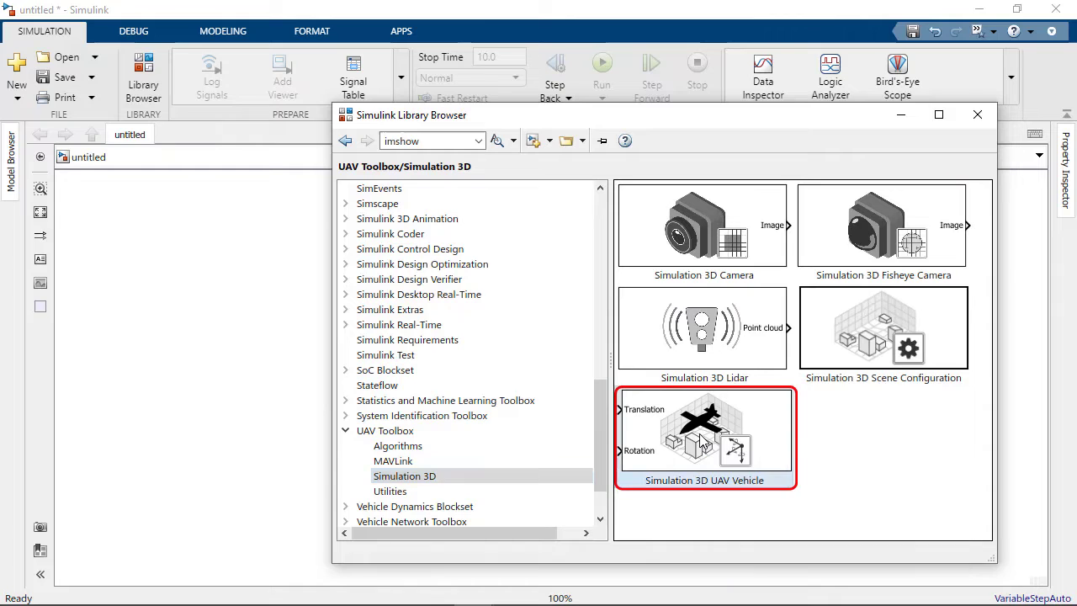
Place a Simulation 3D UAV Vehicle block and rename the vehicle Quadrotor1.
left_click_drag(703, 440, 445, 445)
double_click(444, 446)
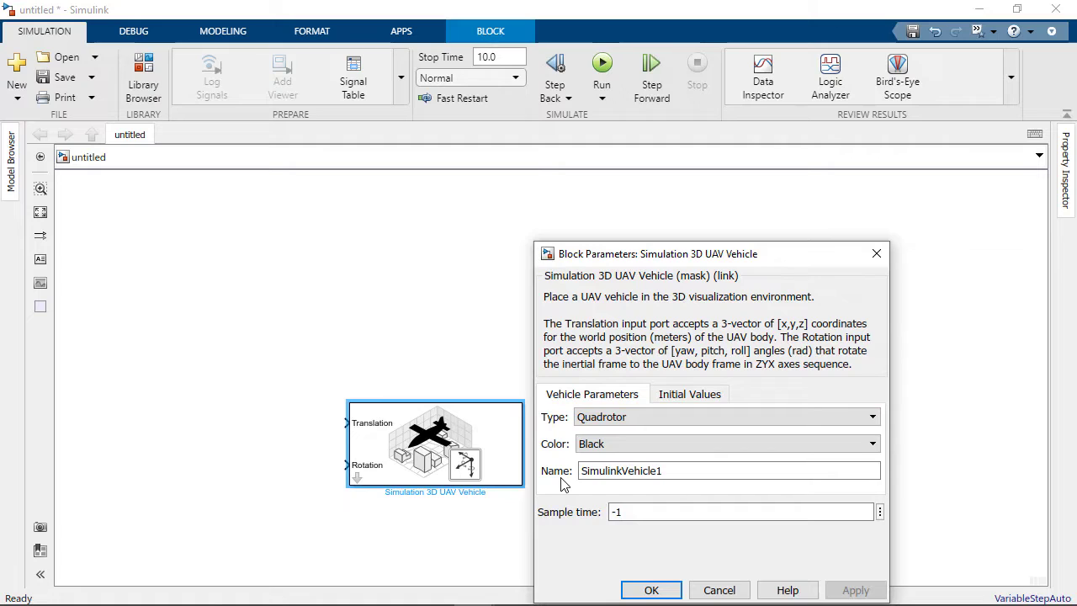
double_click(617, 471)
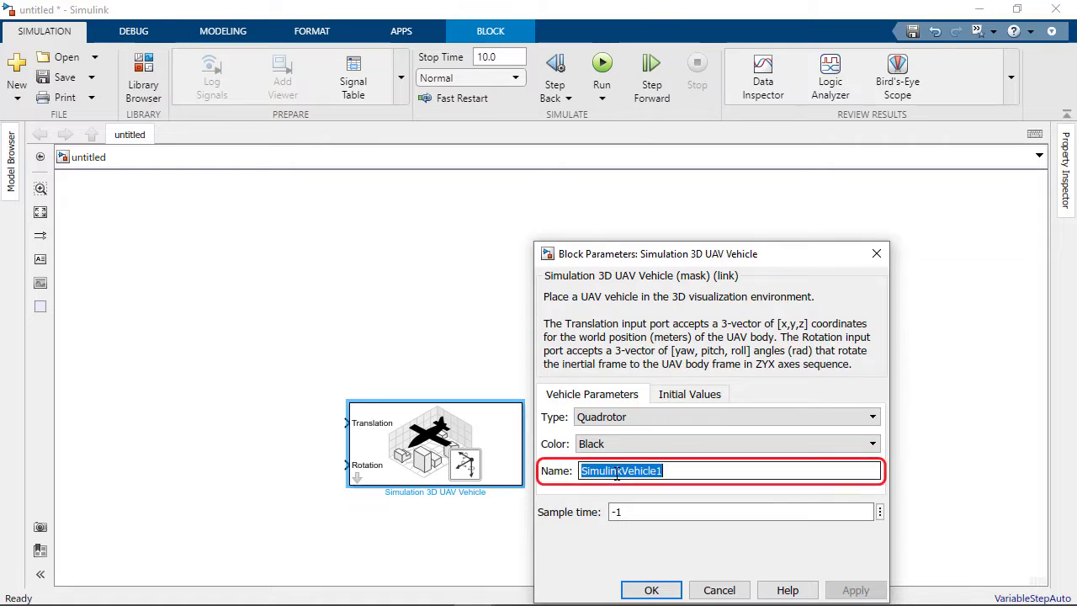
type("Quadrotor1")
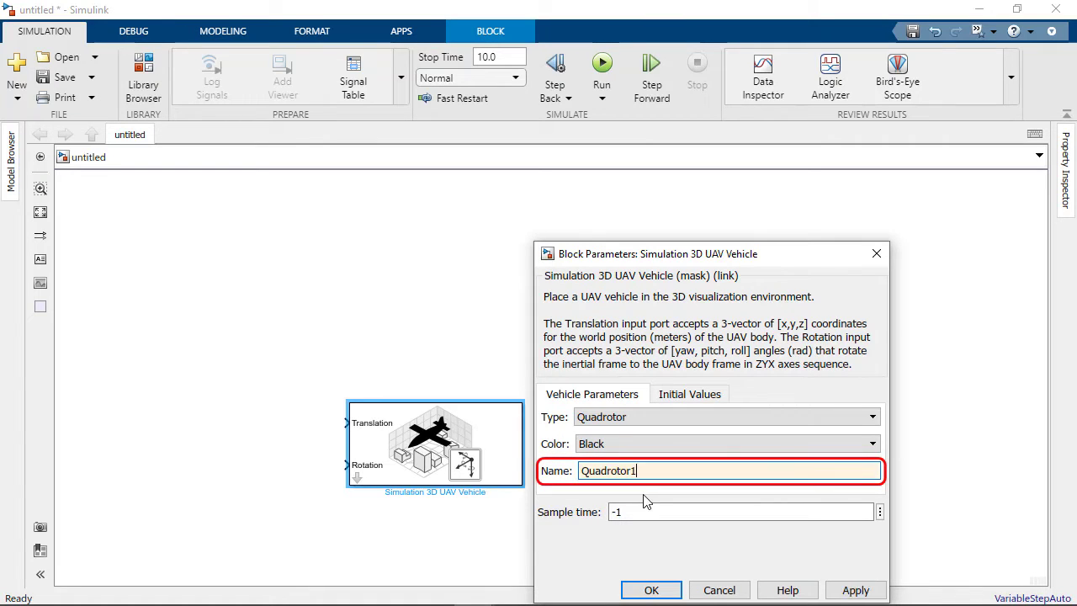
left_click(650, 589)
Add a Scene Configuration block at upper left using US city block, viewed from Quadrotor1.
key("ctrl+shift+l")
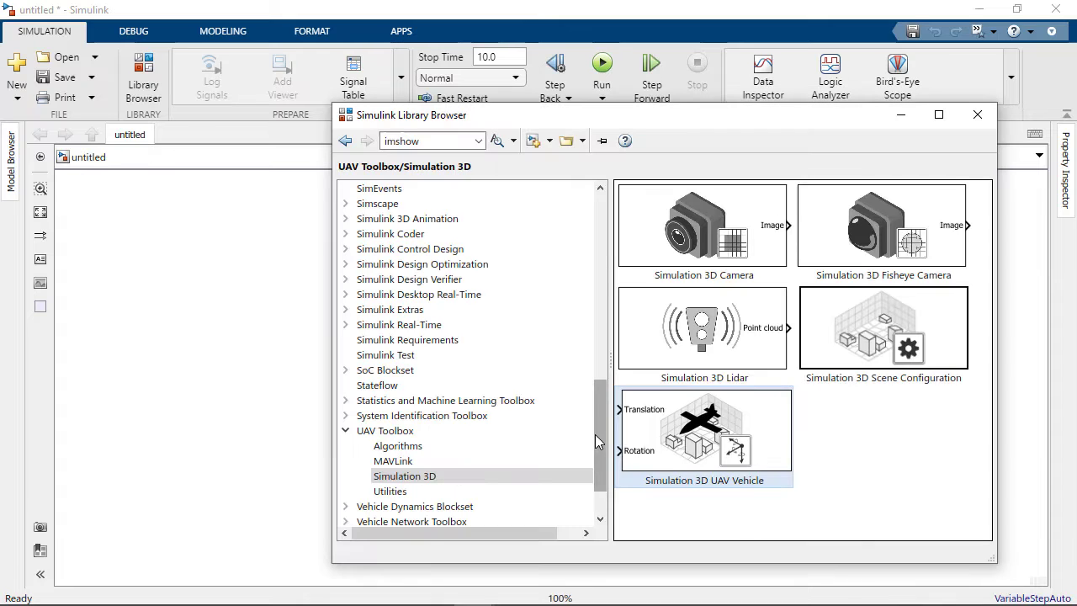
left_click_drag(875, 341, 274, 246)
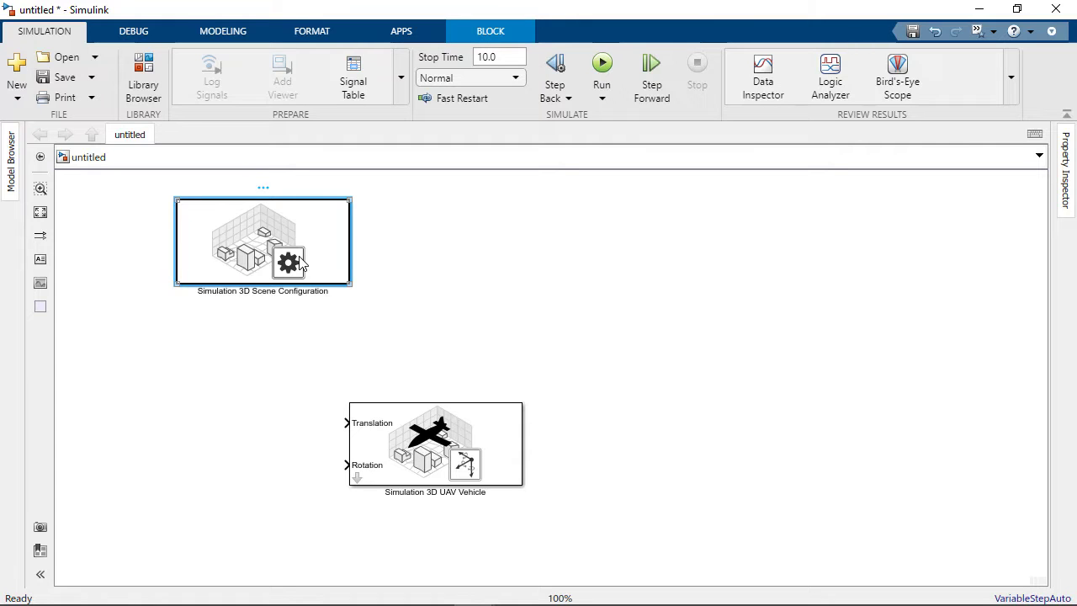
double_click(300, 264)
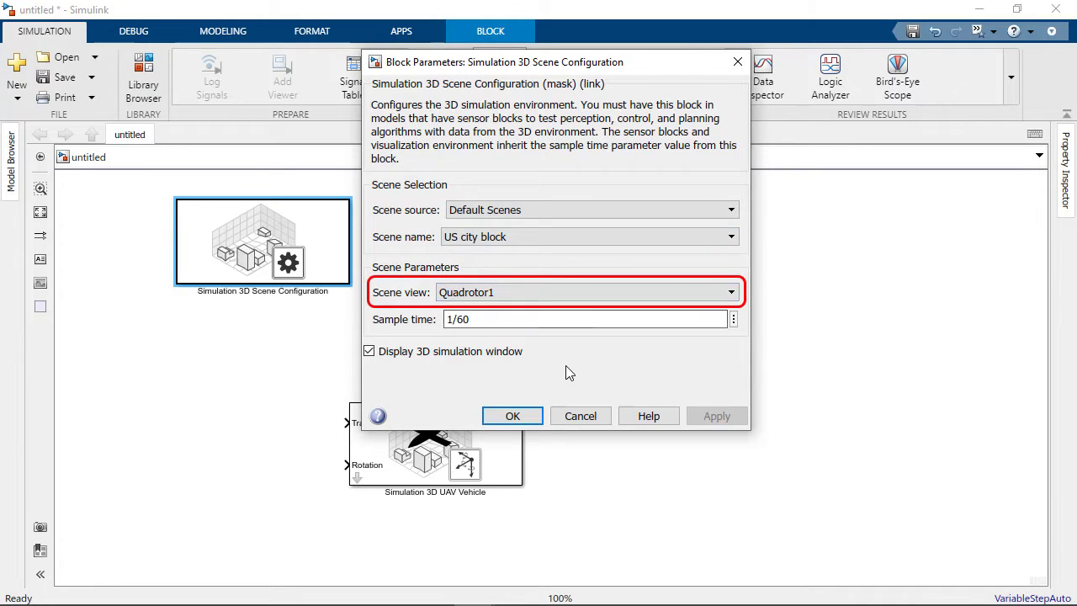
key("Return")
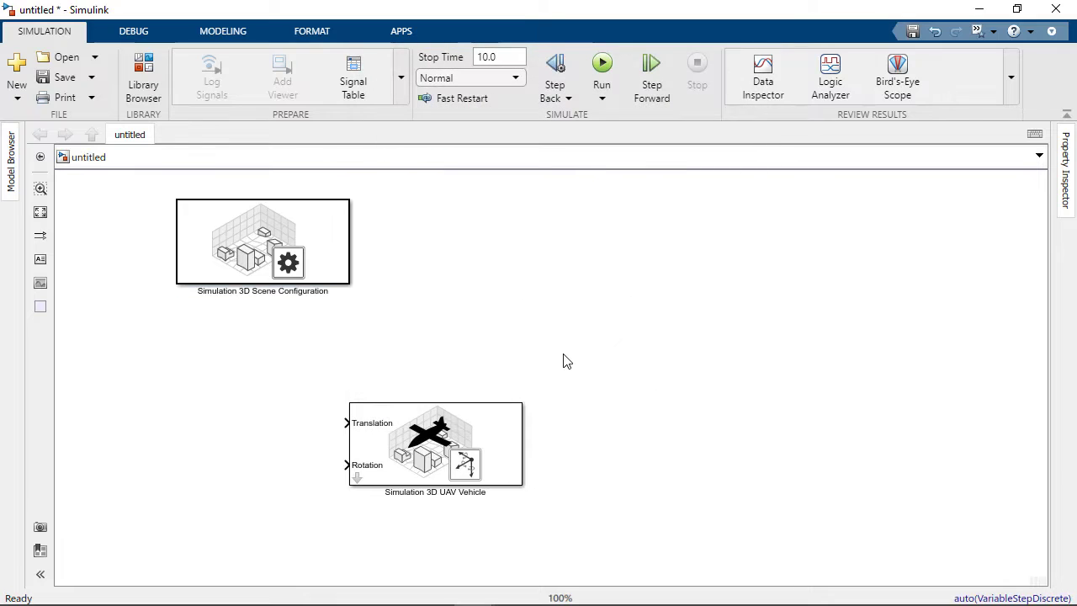
Add a Simulation 3D Camera block at upper right with relative translation [0.1, 0, 0].
key("ctrl+shift+l")
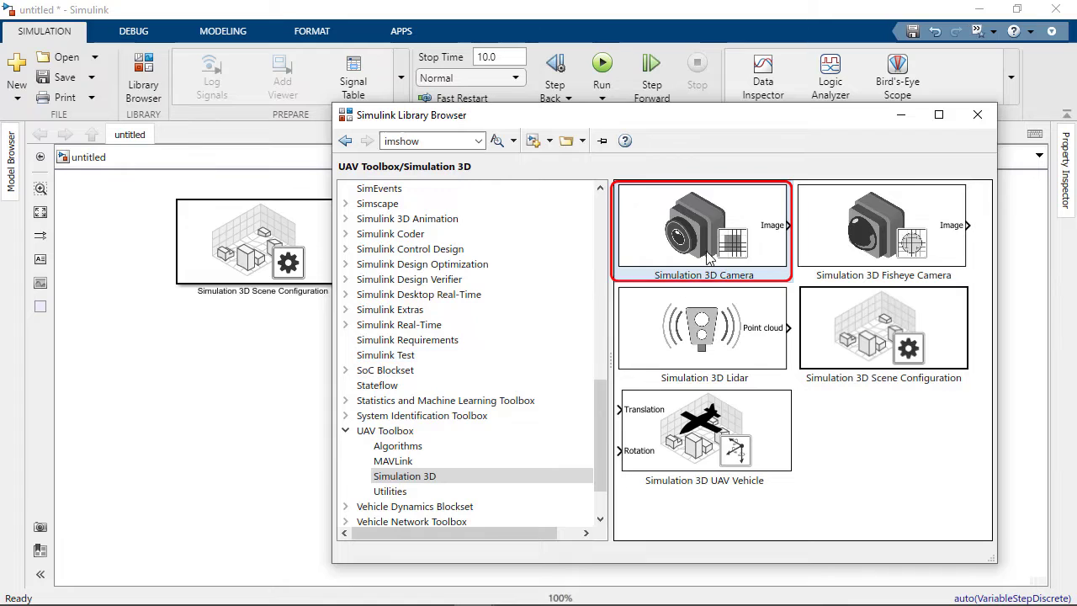
mouse_move(712, 250)
left_mouse_down()
mouse_move(267, 367)
mouse_move(605, 268)
mouse_move(591, 249)
left_mouse_up()
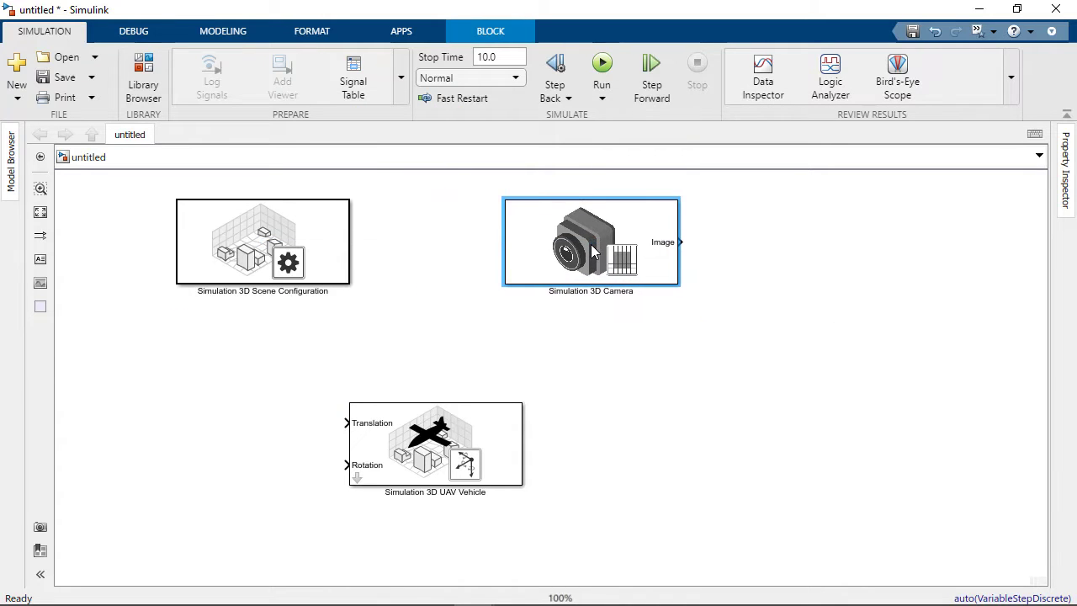
double_click(591, 249)
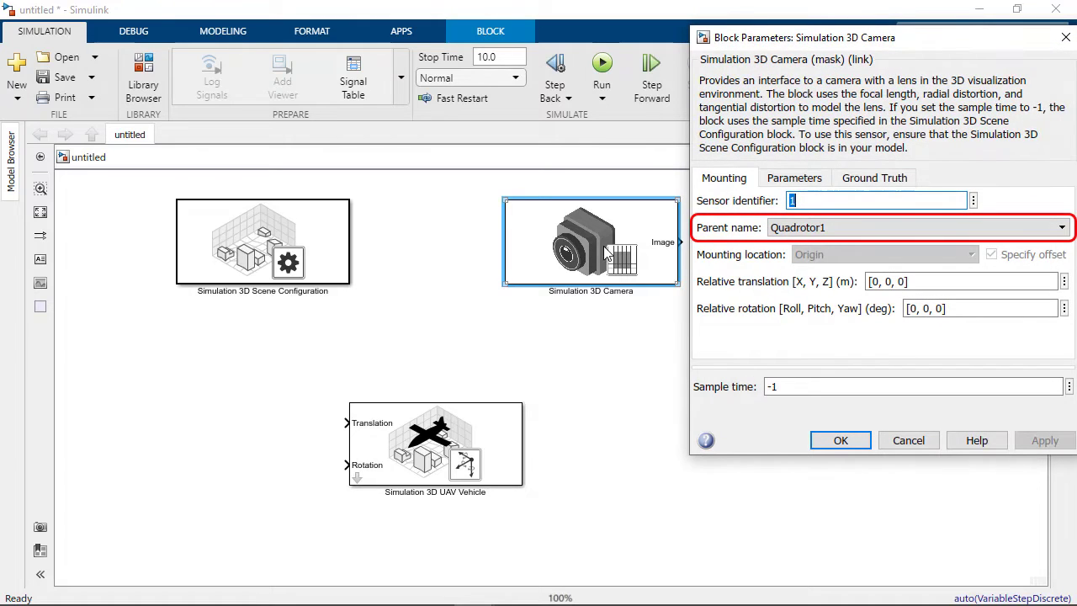
left_click(875, 281)
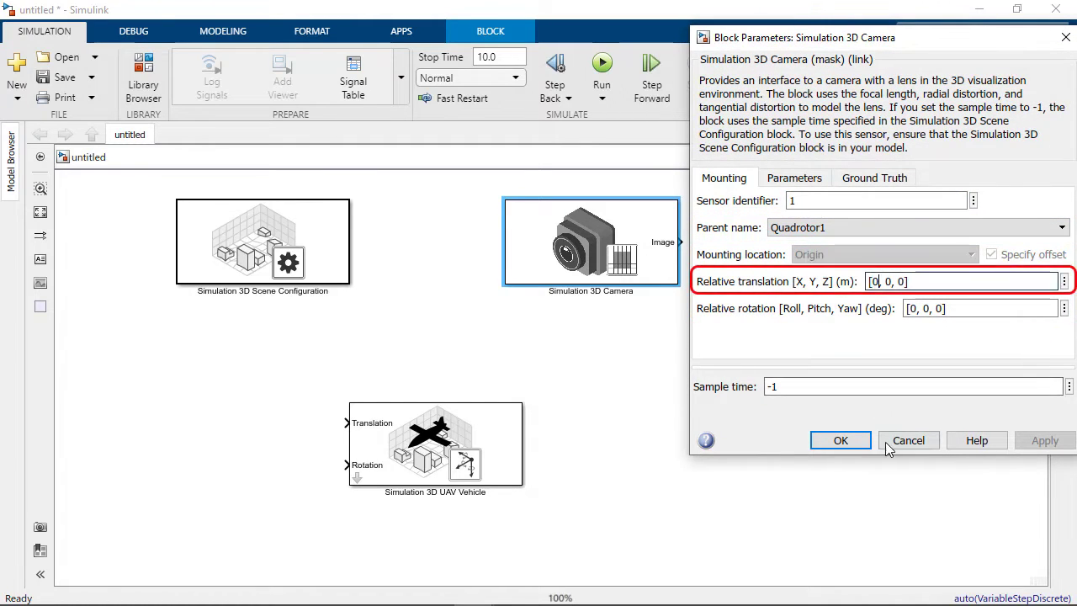
type(".1")
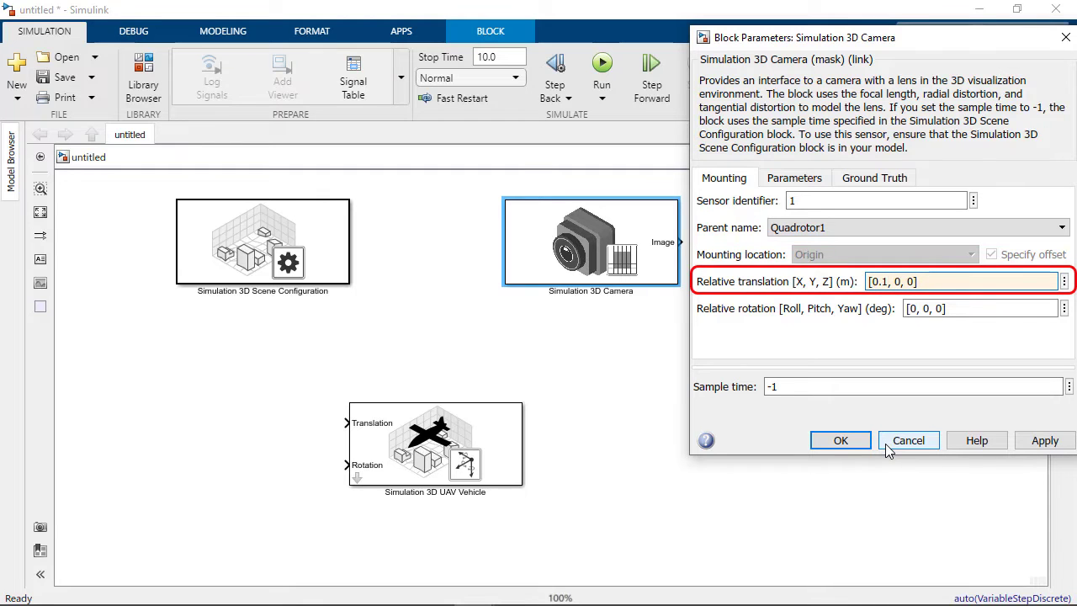
left_click(841, 440)
Insert a Video Viewer block connected to the camera's Image output.
double_click(686, 361)
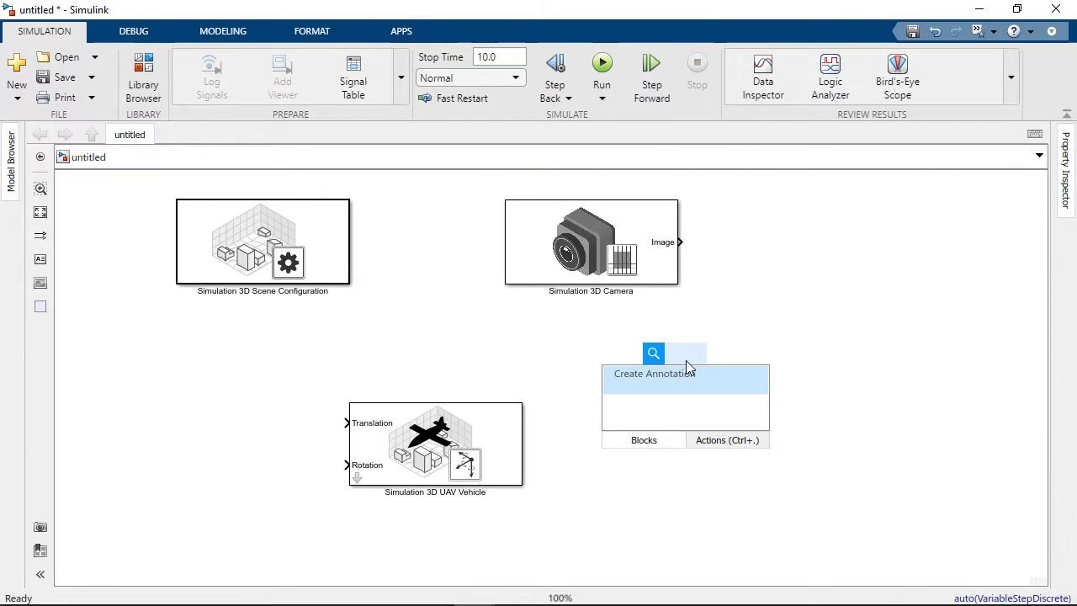
type("Video")
left_click(774, 139)
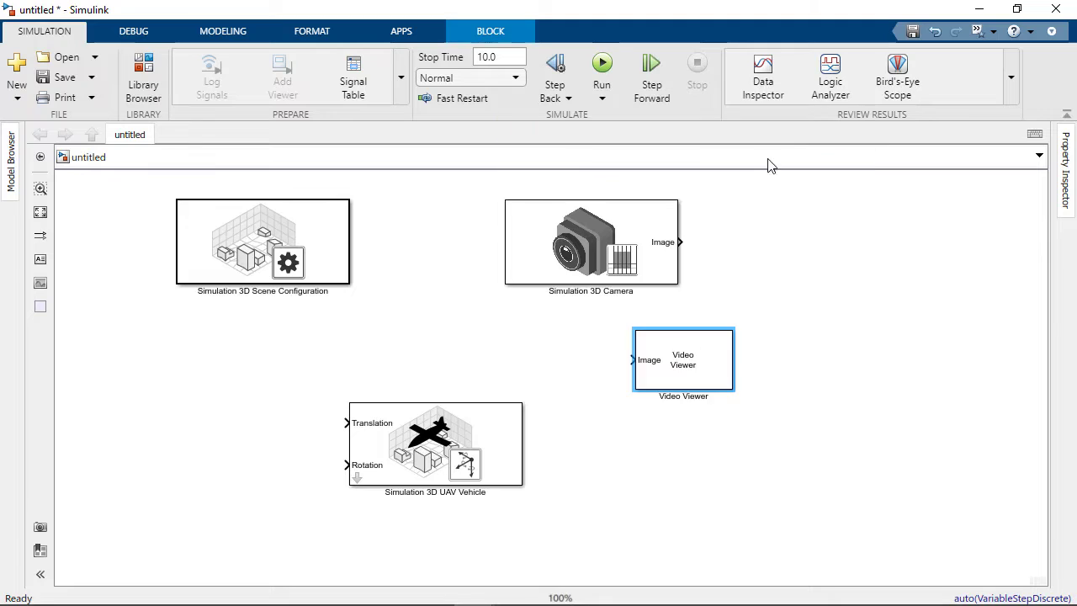
left_click_drag(679, 362, 797, 244)
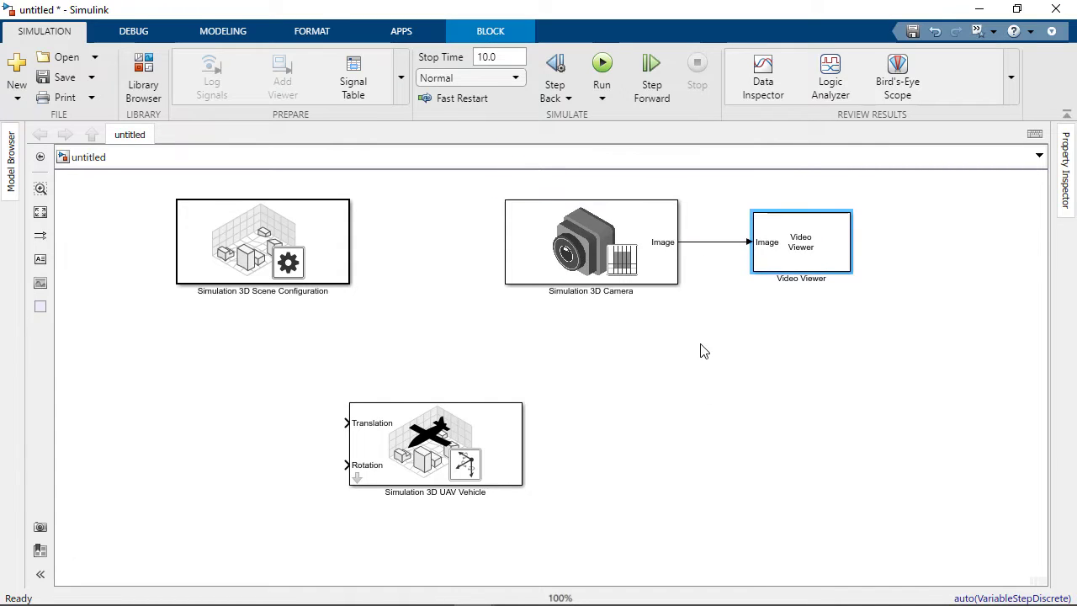
Paste the X, Y, Z, Constant and Mux blocks onto the vehicle's Translation and Rotation inputs.
left_click(642, 411)
key("ctrl+v")
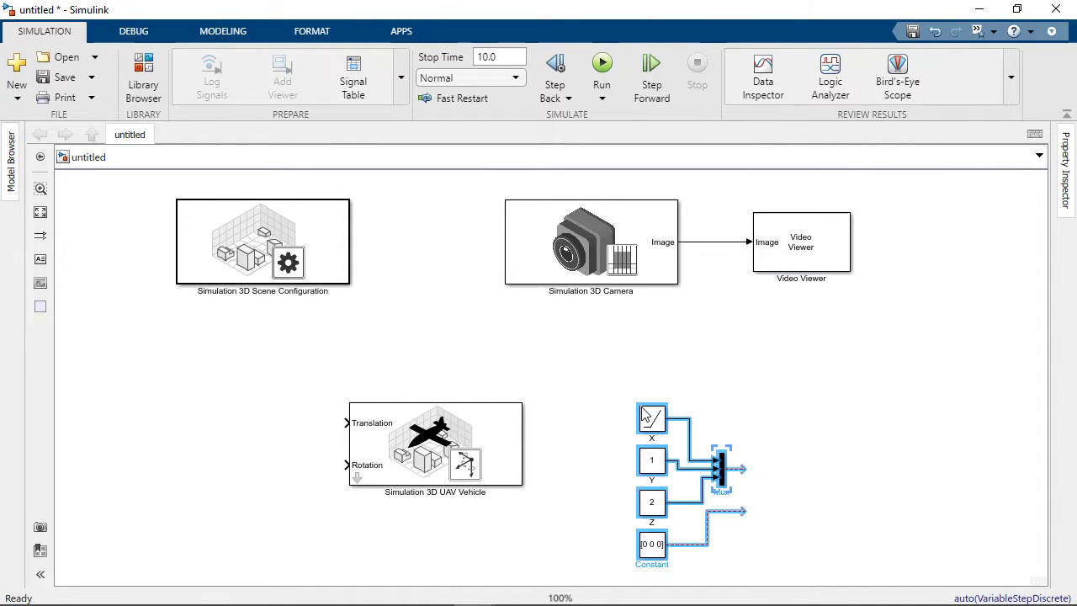
left_click_drag(656, 415, 255, 372)
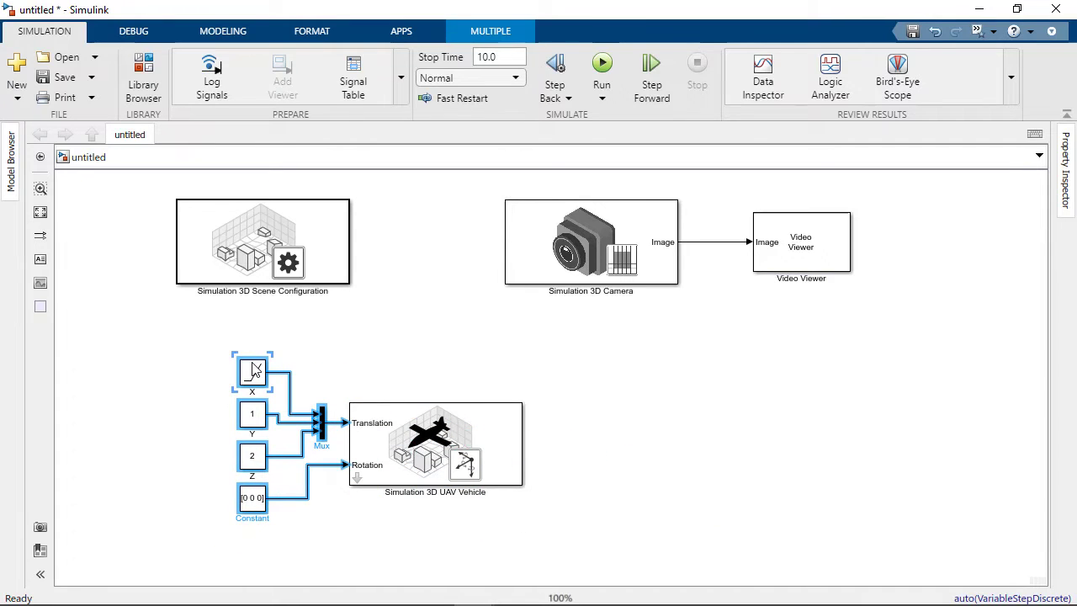
left_click(350, 368)
key("space")
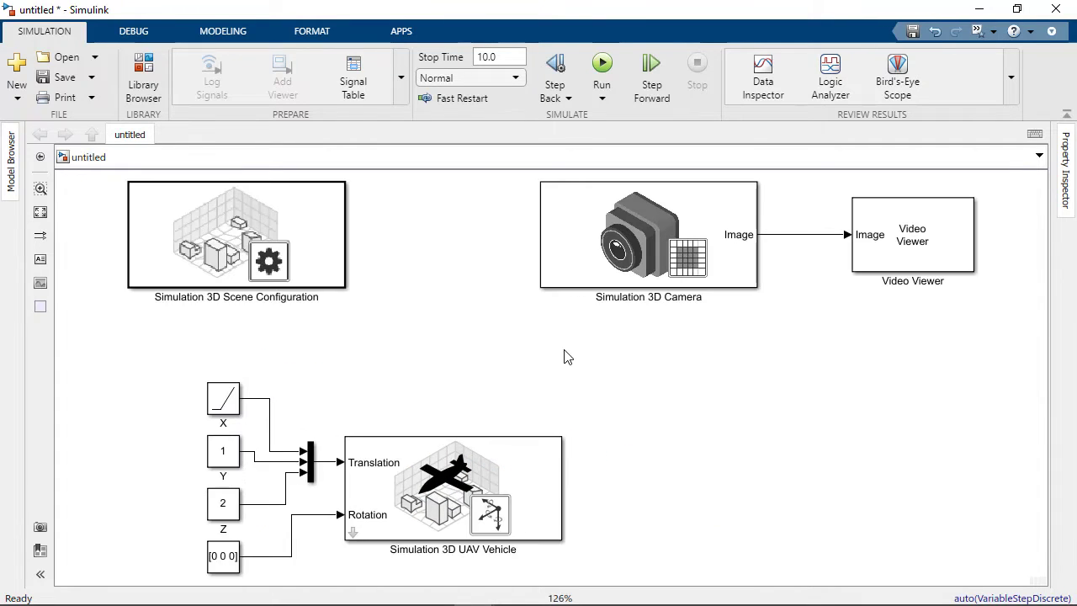
key("super+Left")
Run the simulation, pause it midway, then continue until it completes.
left_click(307, 65)
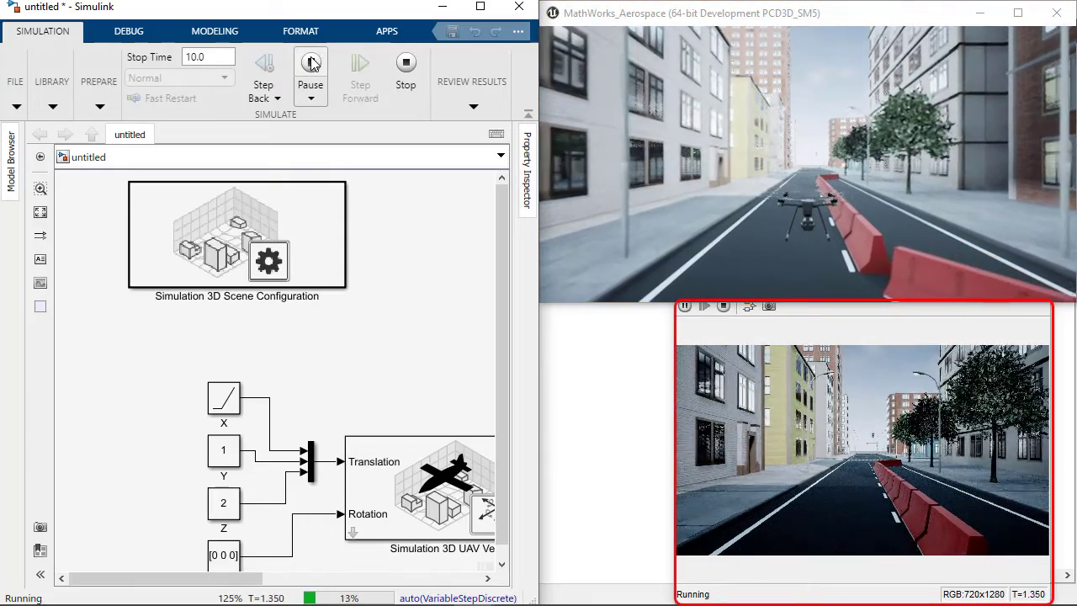
left_click(310, 64)
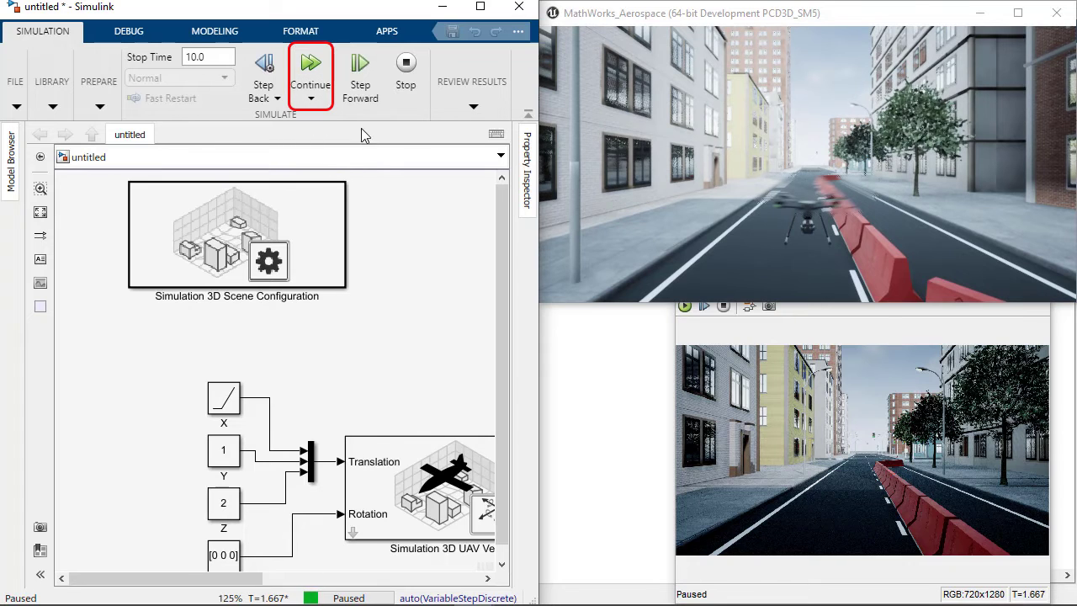
left_click(309, 89)
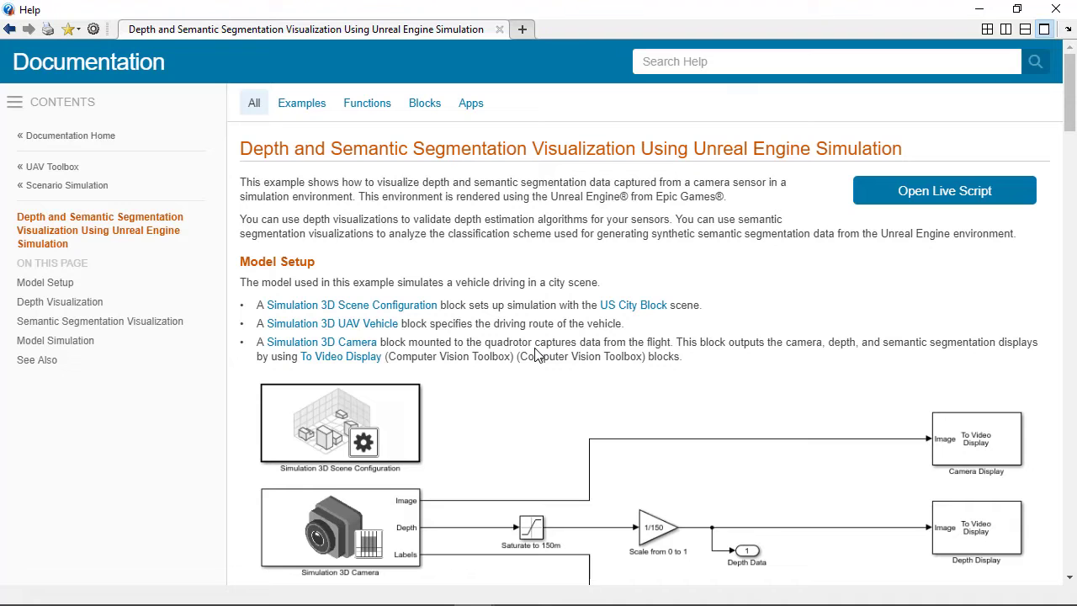
Open the segmentation example as a live script and run its simulation section.
left_click(905, 195)
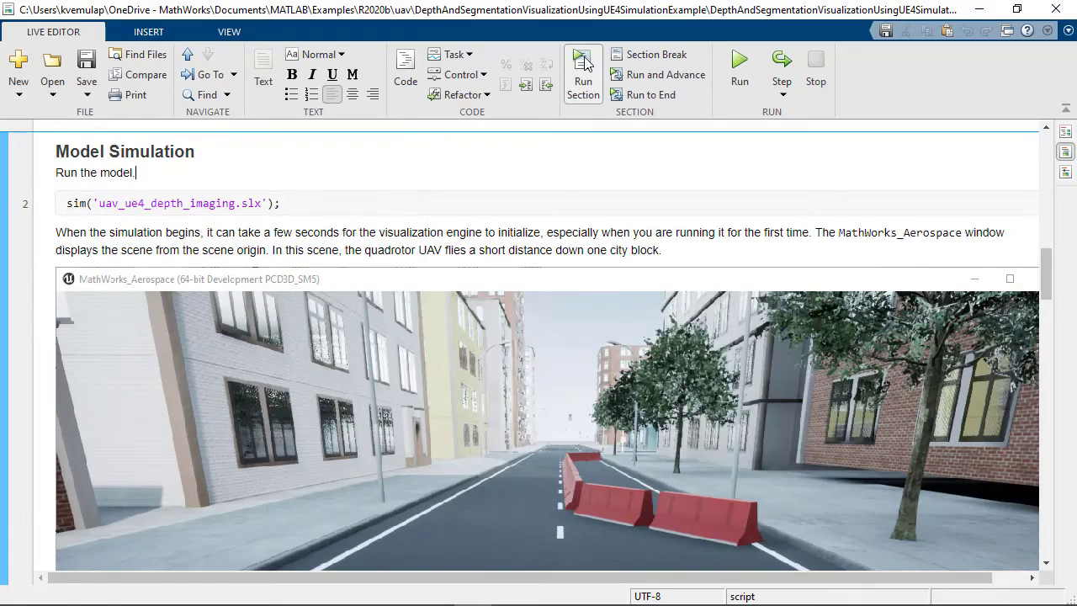
left_click(583, 67)
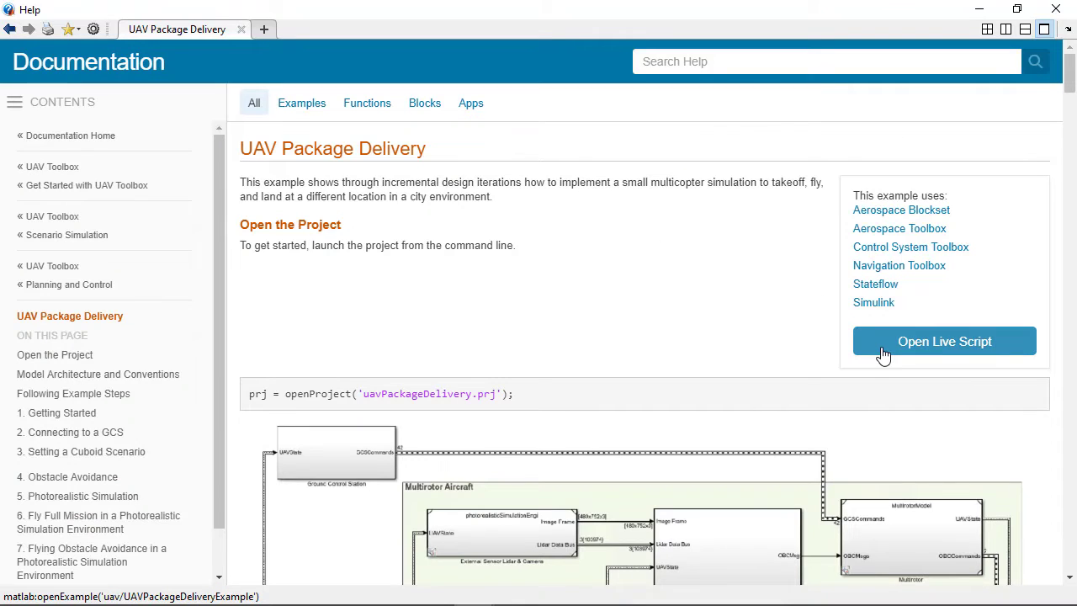
Run the UAV Package Delivery live script, then search the documentation for 'Scenario Simulation'.
left_click(883, 355)
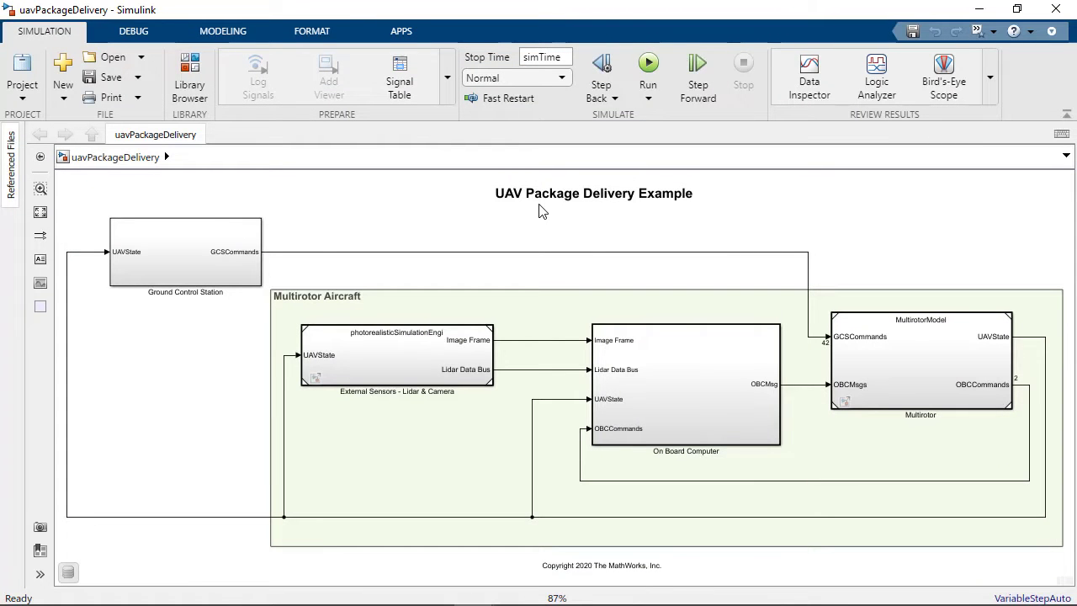
left_click(650, 68)
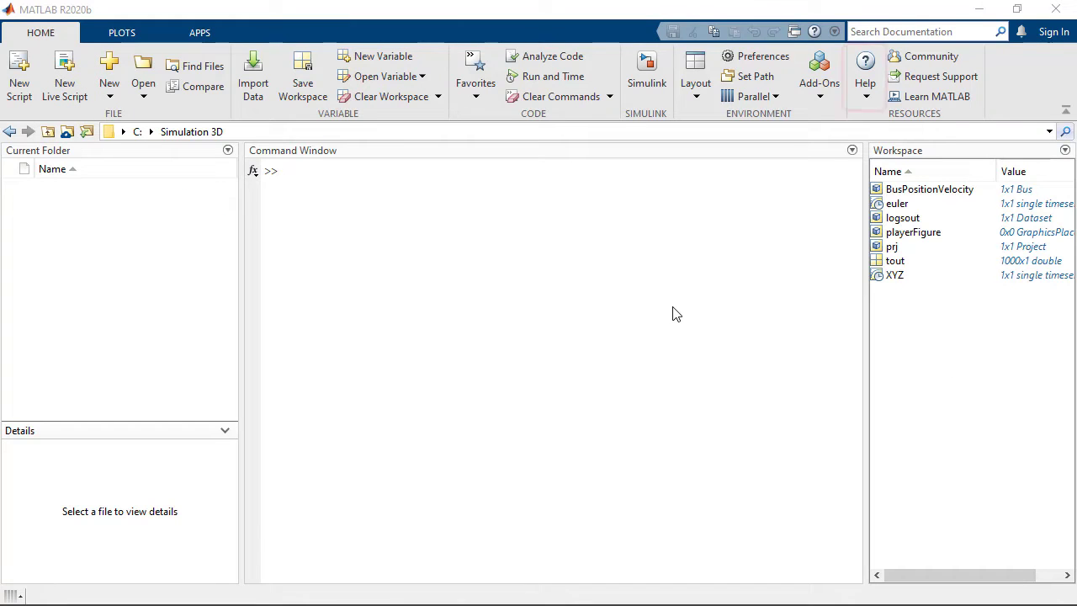
left_click(865, 69)
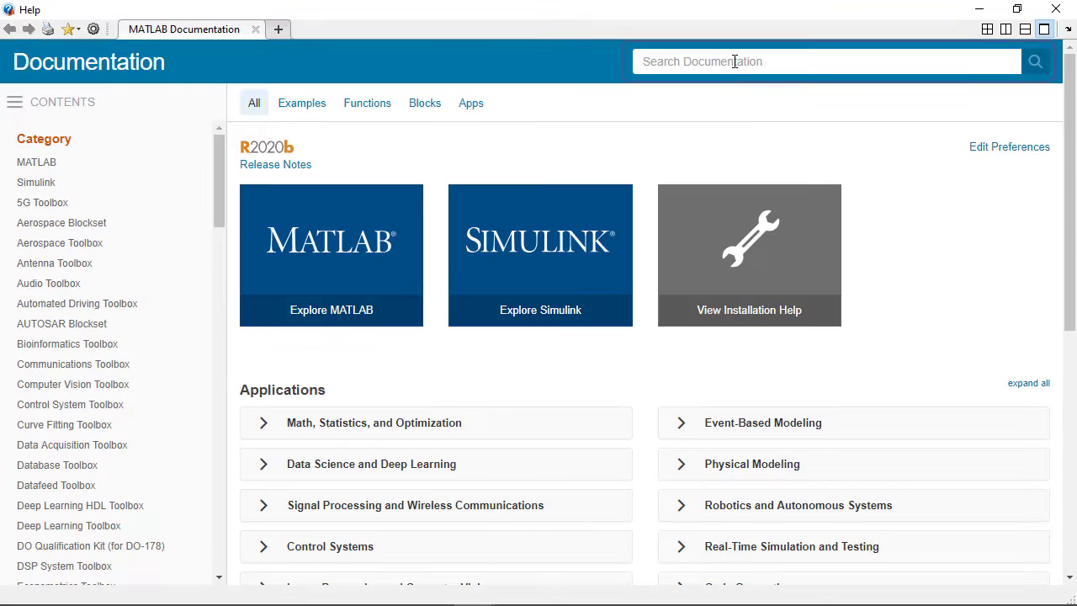
left_click(735, 62)
type("Scenario Simulation")
key("Return")
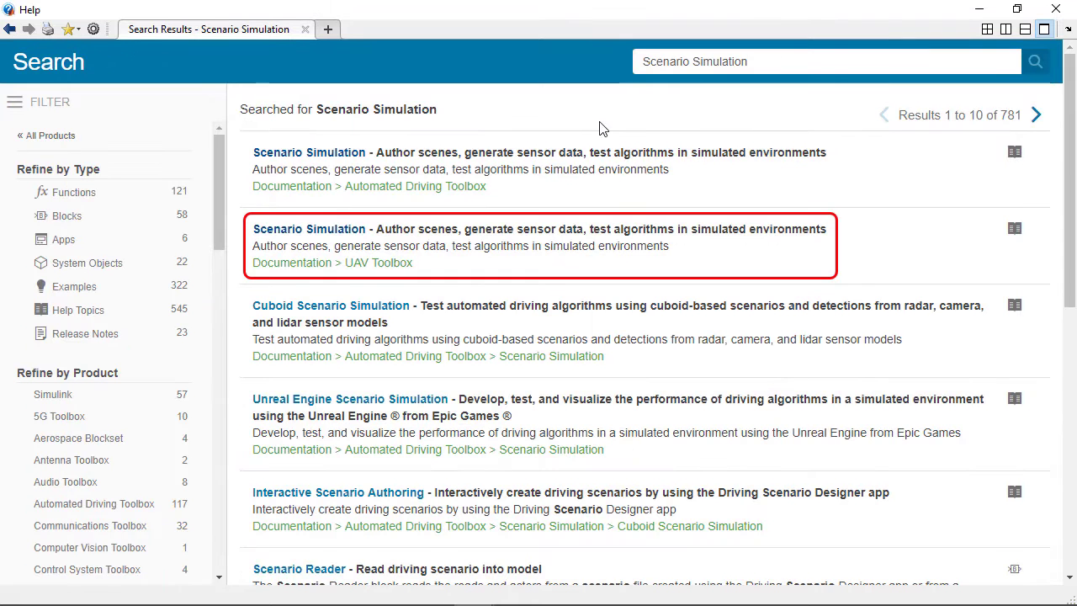